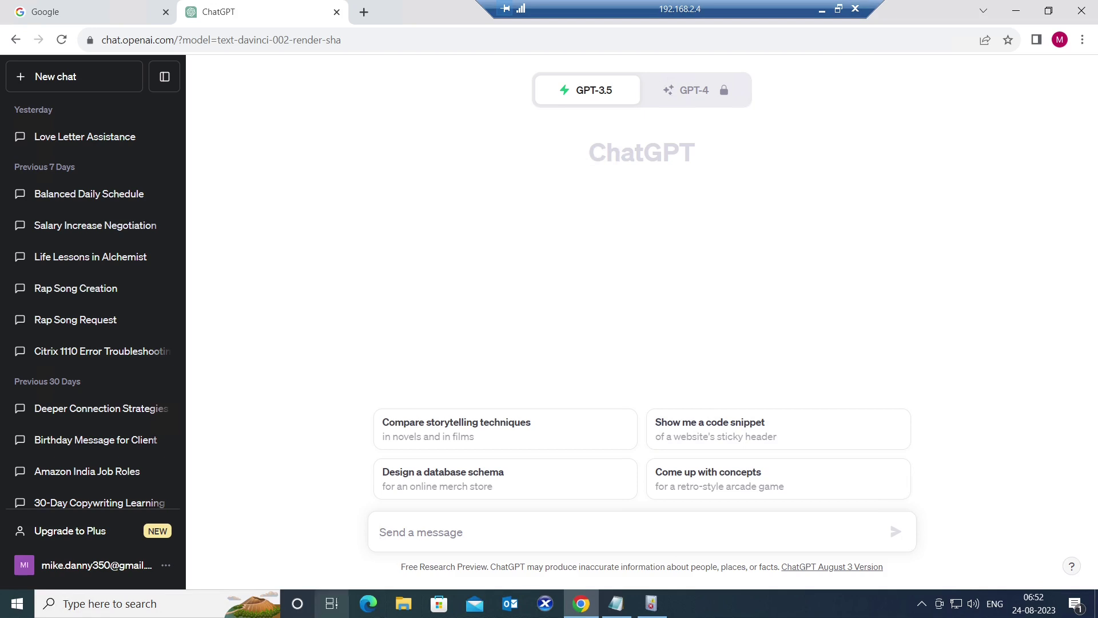
Step: Launch Event Viewer and bring up its window showing the Application log with the Wininit error, event 1015
{"action": "left_click", "coordinate": [152, 605]}
{"action": "type", "text": "even"}
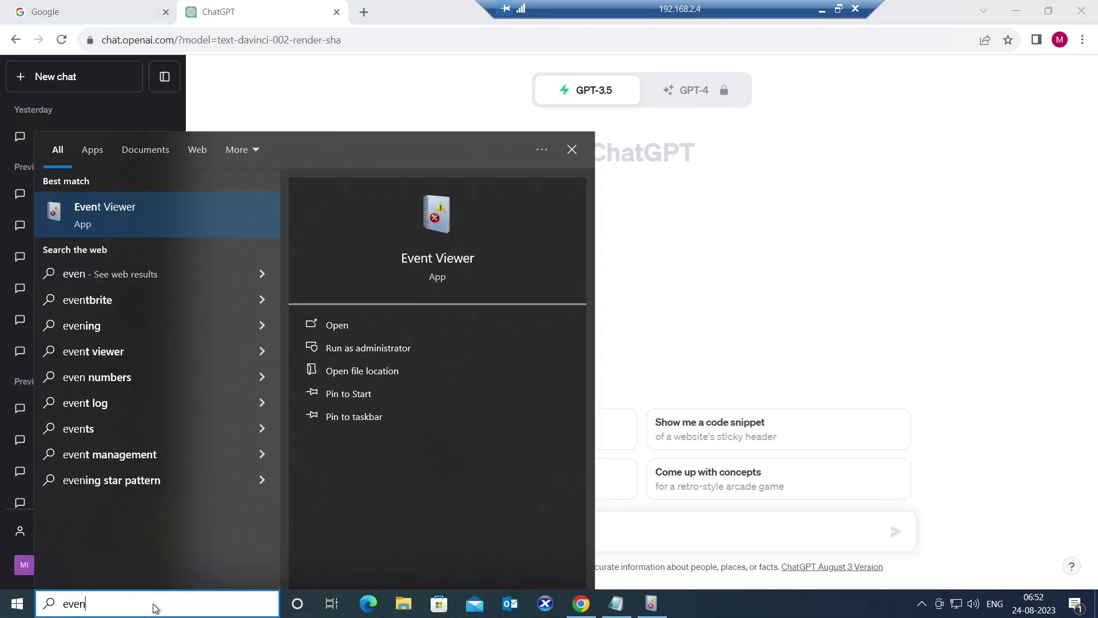
{"action": "type", "text": "t"}
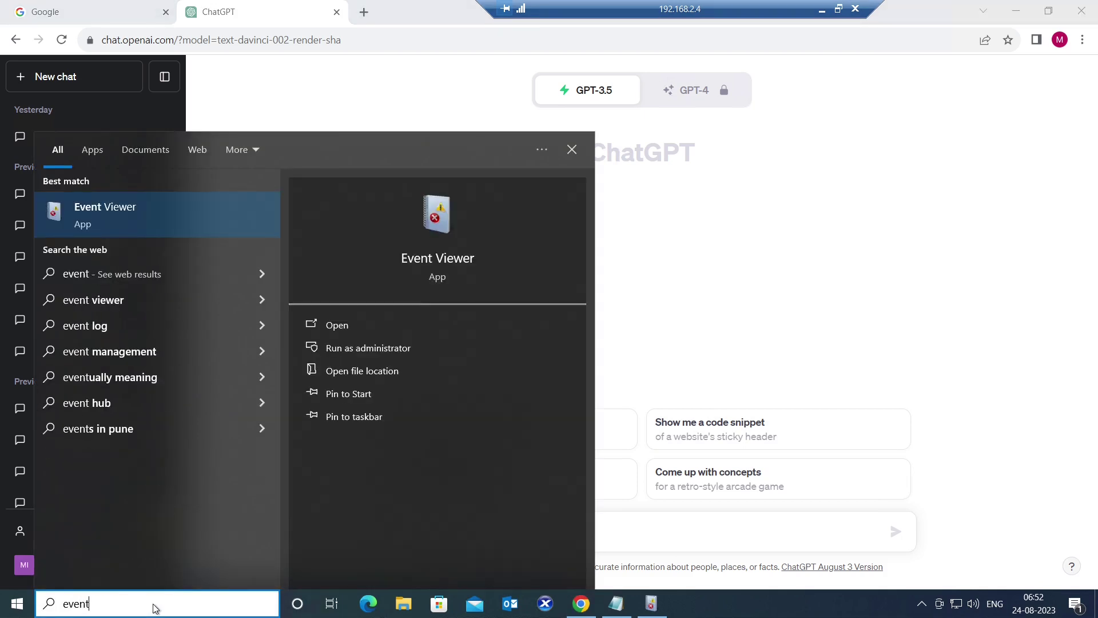
{"action": "left_click", "coordinate": [170, 226]}
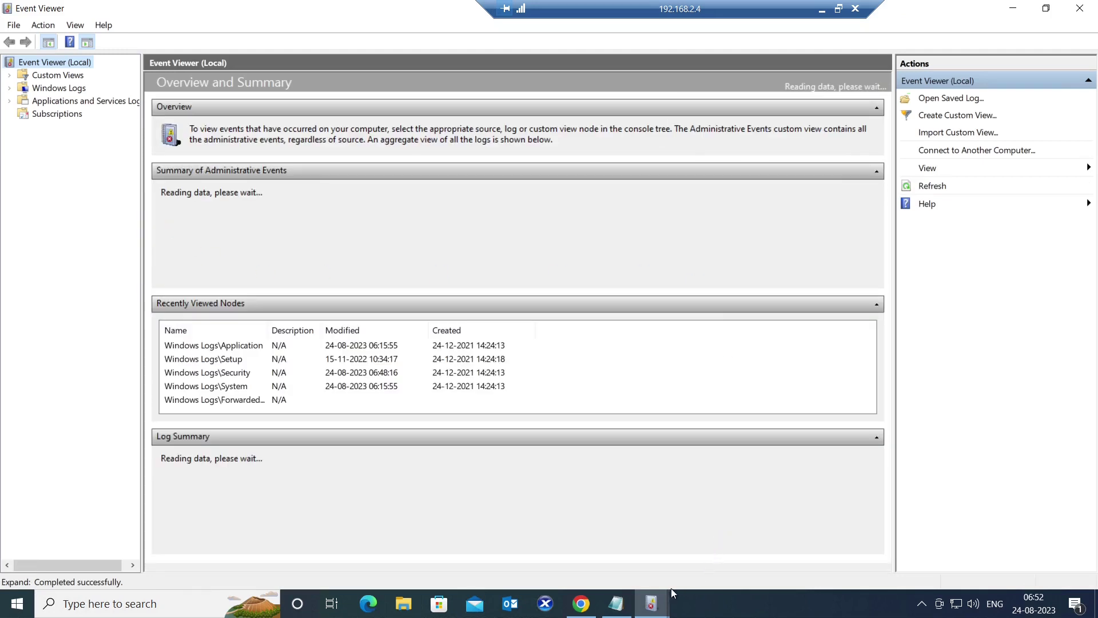
{"action": "left_click", "coordinate": [673, 594]}
{"action": "left_click", "coordinate": [675, 554]}
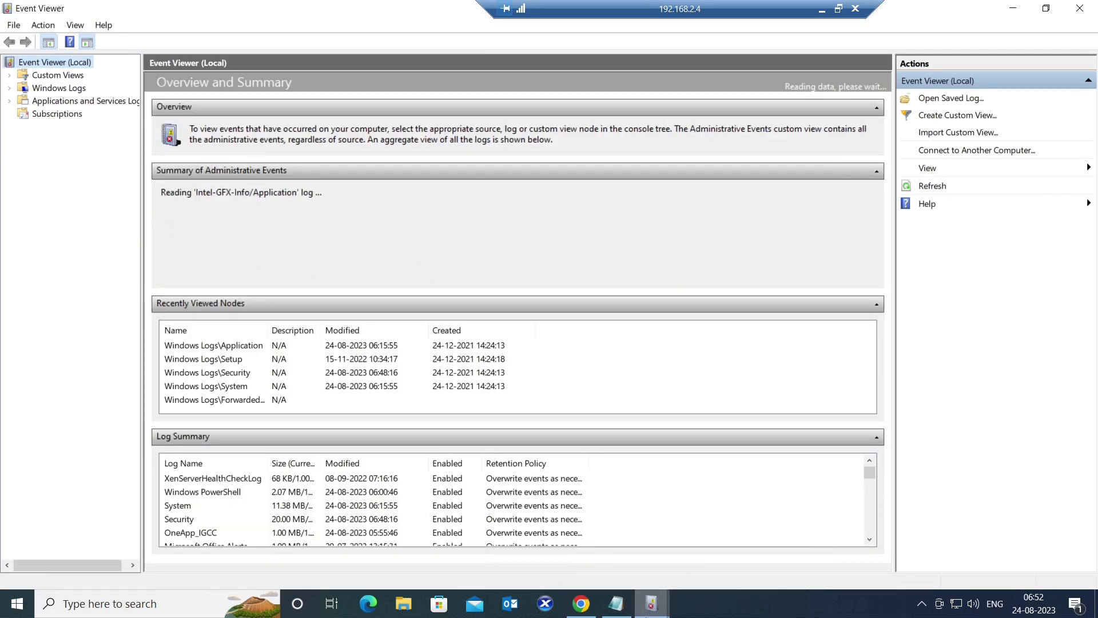
{"action": "mouse_move", "coordinate": [652, 603]}
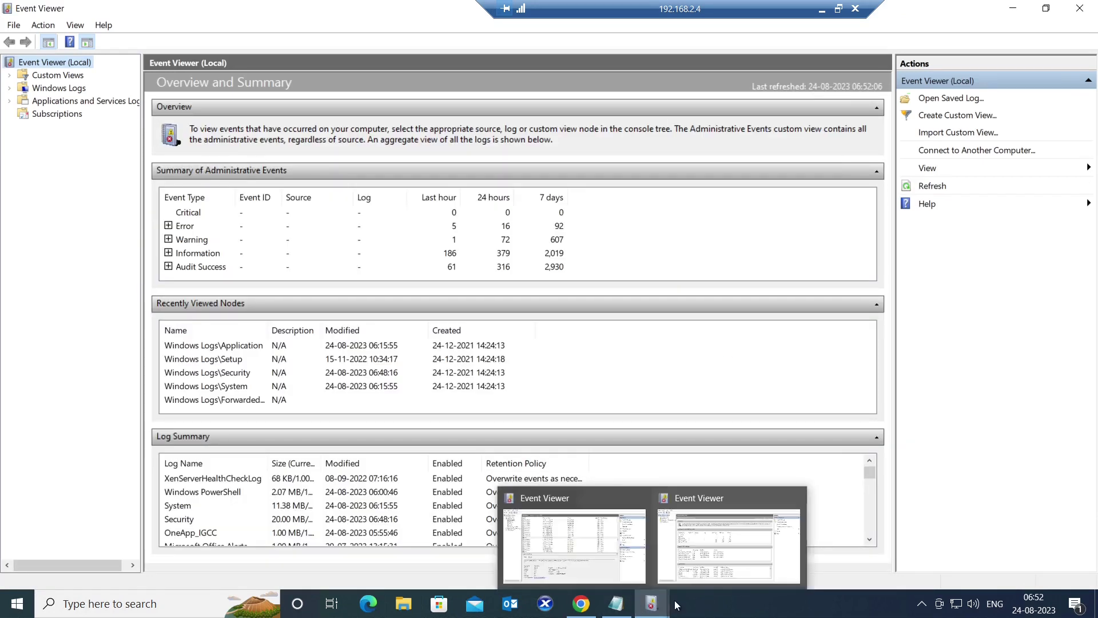
{"action": "left_click", "coordinate": [610, 560]}
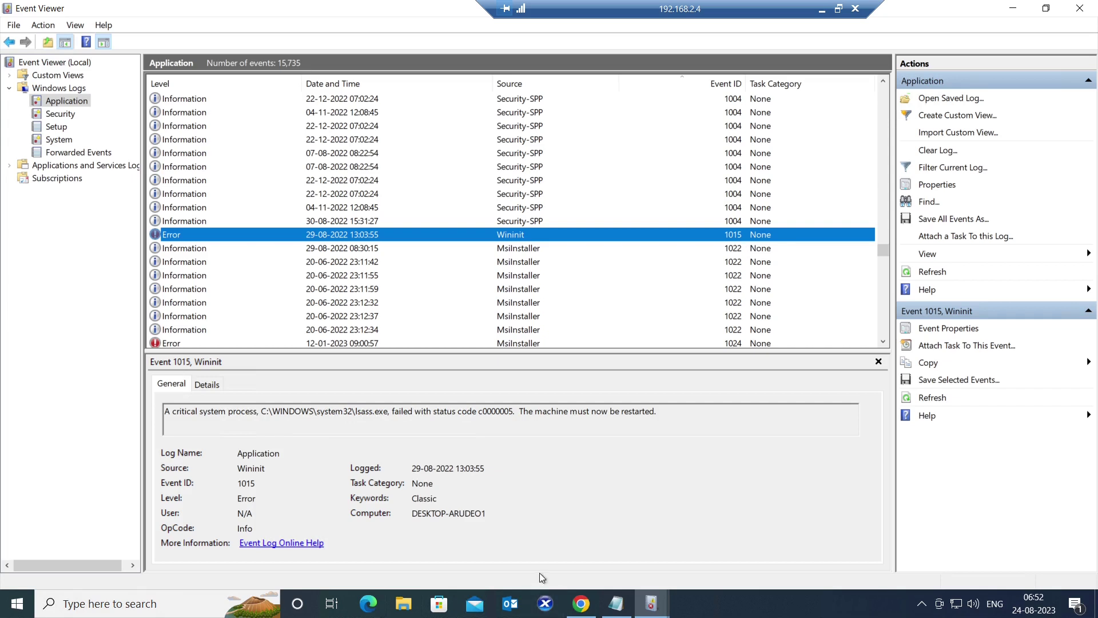
Step: Switch to ChatGPT in Chrome and submit the prompt "Windows Event ID 1015"
{"action": "left_click", "coordinate": [581, 605]}
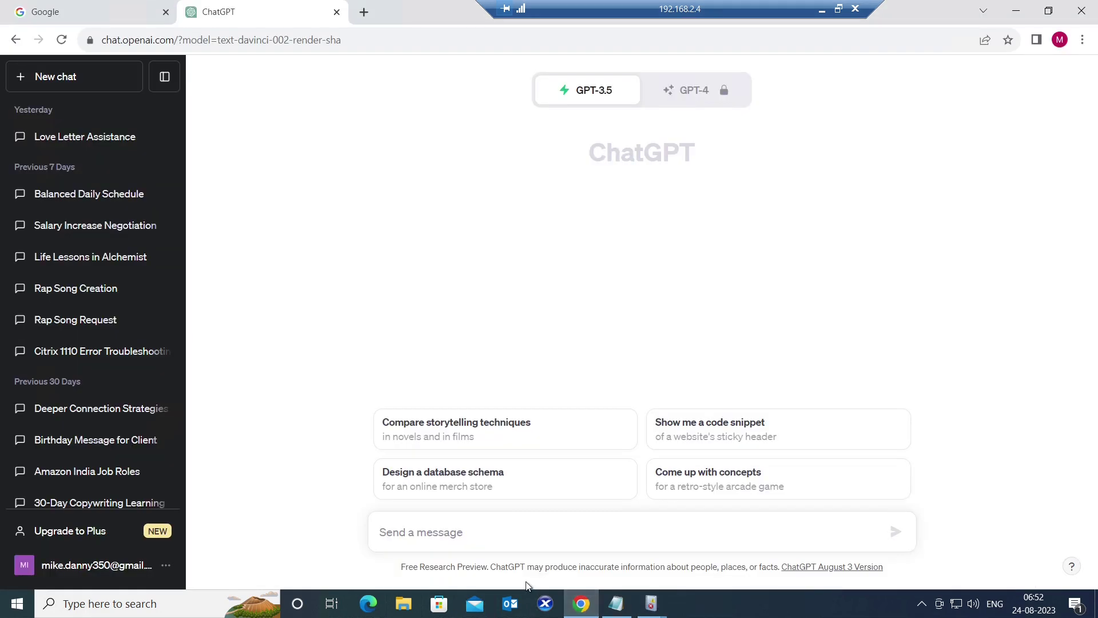
{"action": "type", "text": "W"}
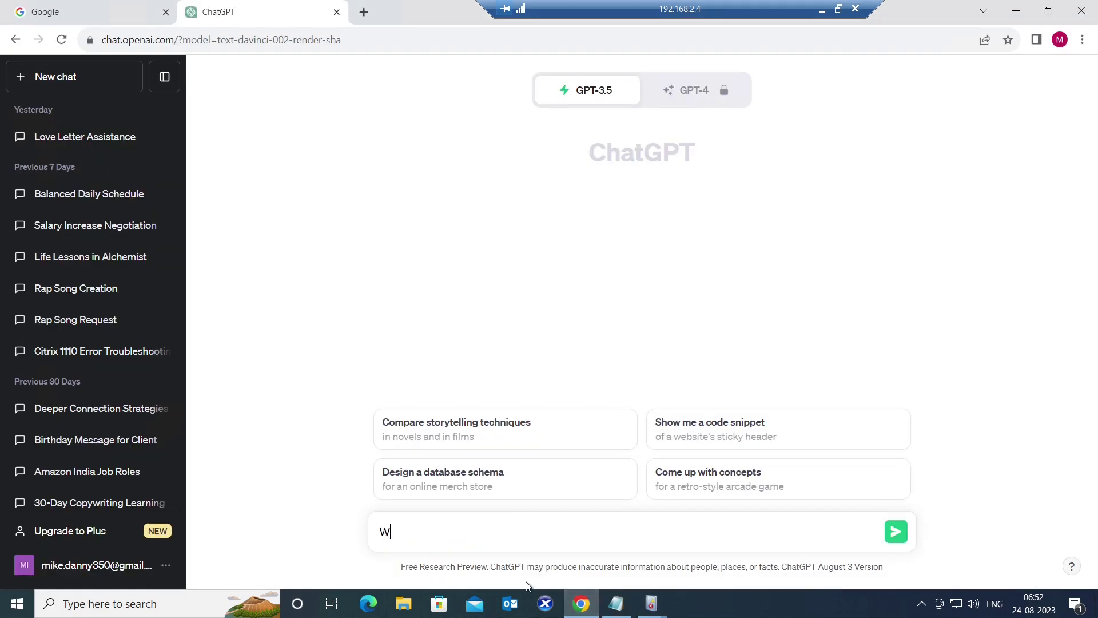
{"action": "key", "text": "BackSpace"}
{"action": "type", "text": "Windows Event ID 1015"}
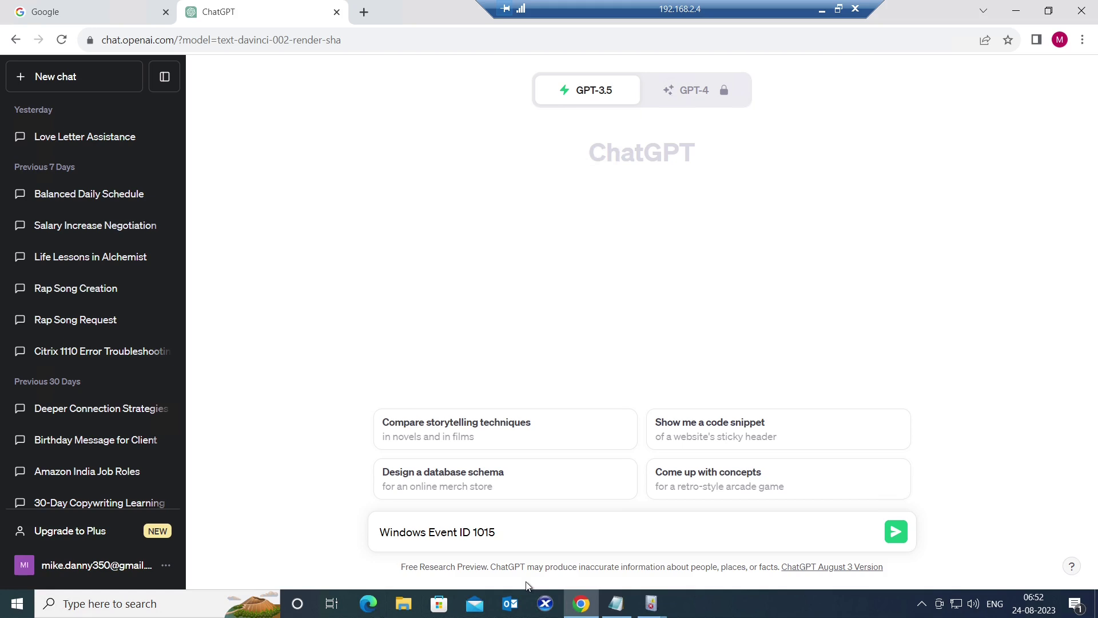
{"action": "key", "text": "Return"}
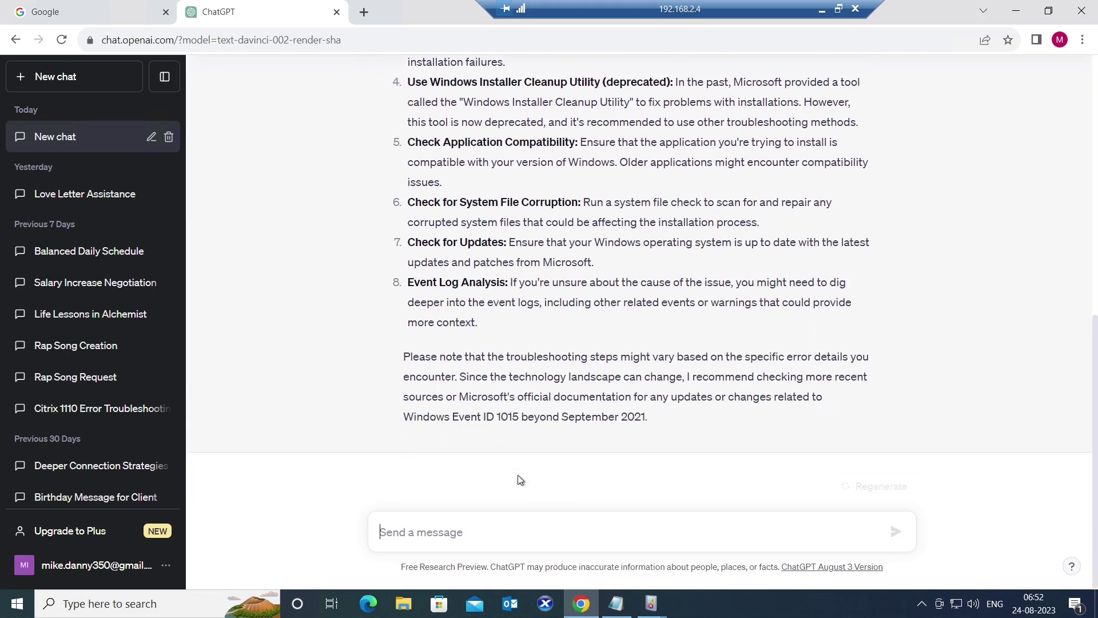
Step: Read through ChatGPT's explanation of Windows Event ID 1015 and its suggested troubleshooting steps
{"action": "scroll", "coordinate": [533, 405], "scroll_direction": "up", "scroll_amount": 2}
{"action": "scroll", "coordinate": [532, 402], "scroll_direction": "up", "scroll_amount": 4}
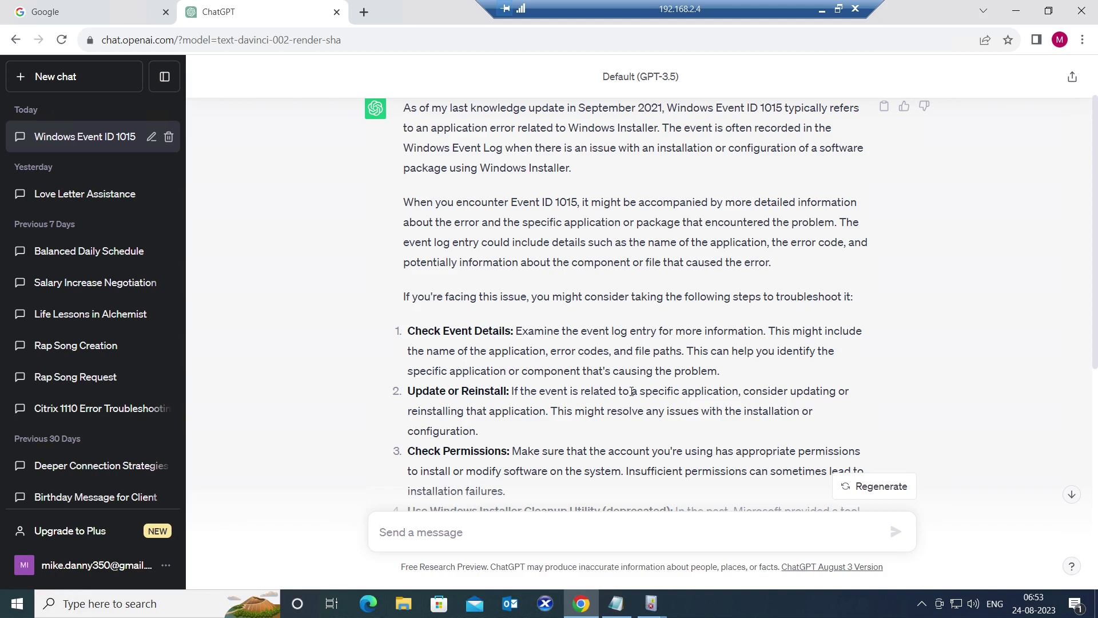
{"action": "scroll", "coordinate": [705, 412], "scroll_direction": "down", "scroll_amount": 1}
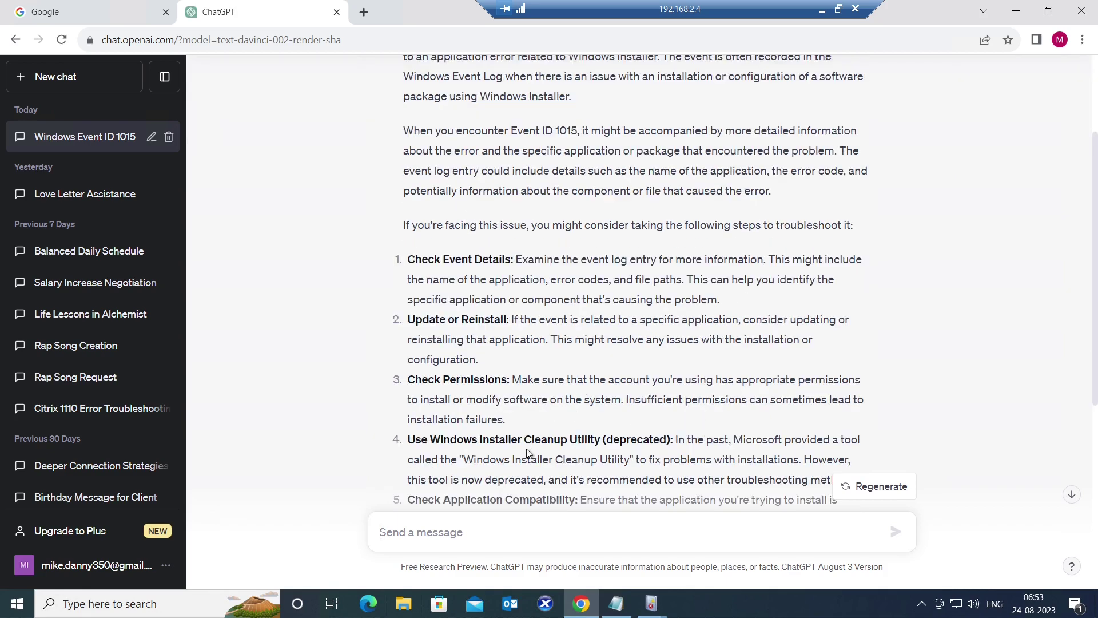
{"action": "scroll", "coordinate": [630, 455], "scroll_direction": "down", "scroll_amount": 1}
{"action": "scroll", "coordinate": [629, 454], "scroll_direction": "down", "scroll_amount": 1}
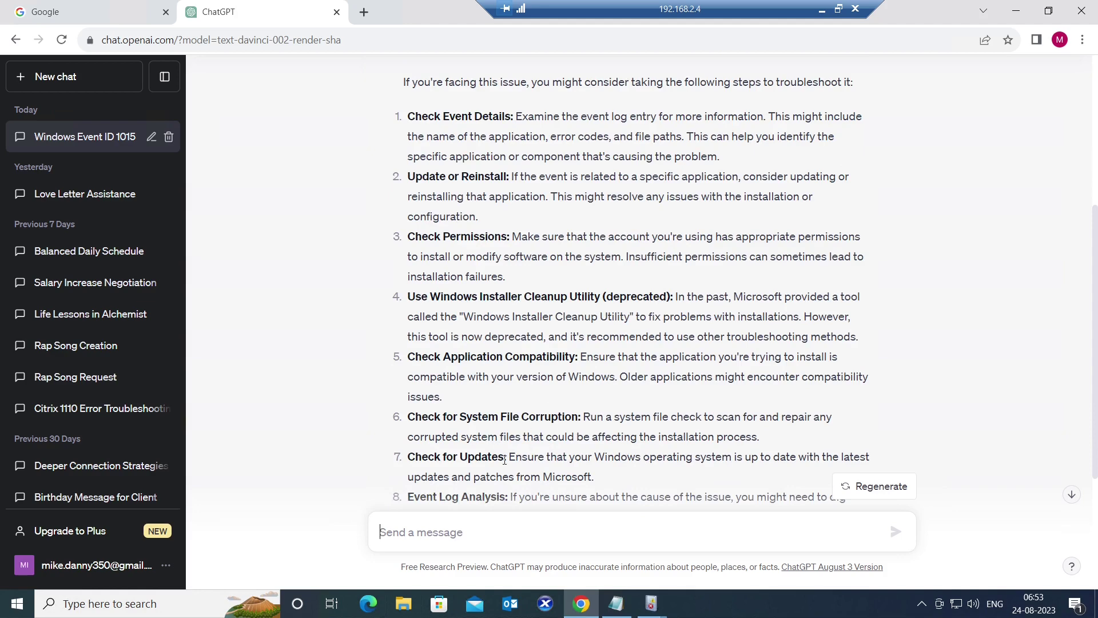
{"action": "scroll", "coordinate": [504, 457], "scroll_direction": "down", "scroll_amount": 1}
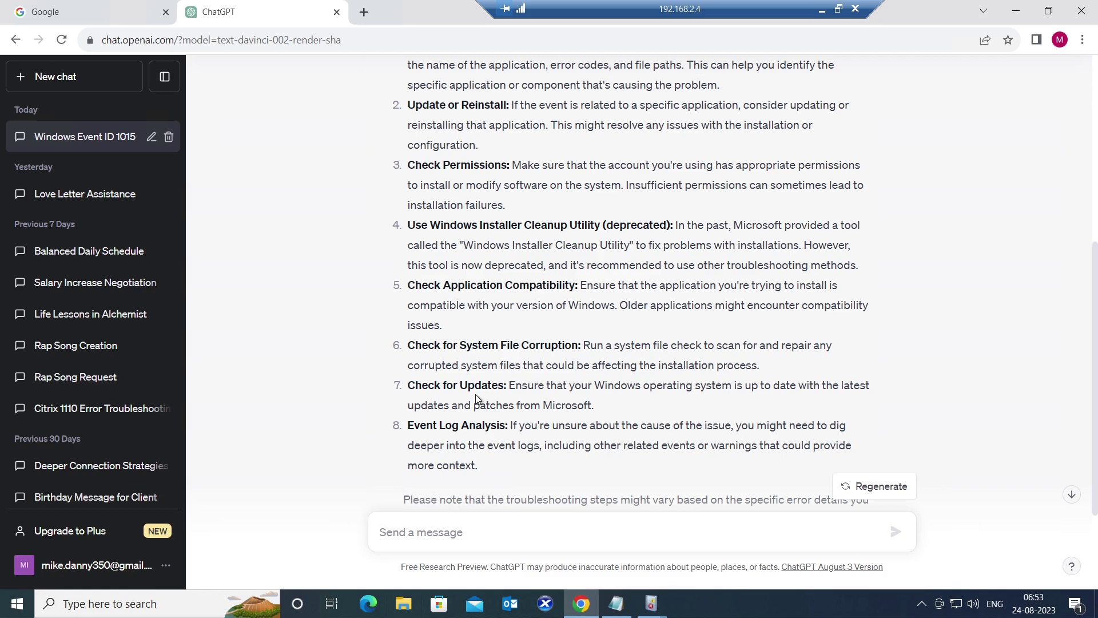
{"action": "scroll", "coordinate": [503, 374], "scroll_direction": "up", "scroll_amount": 5}
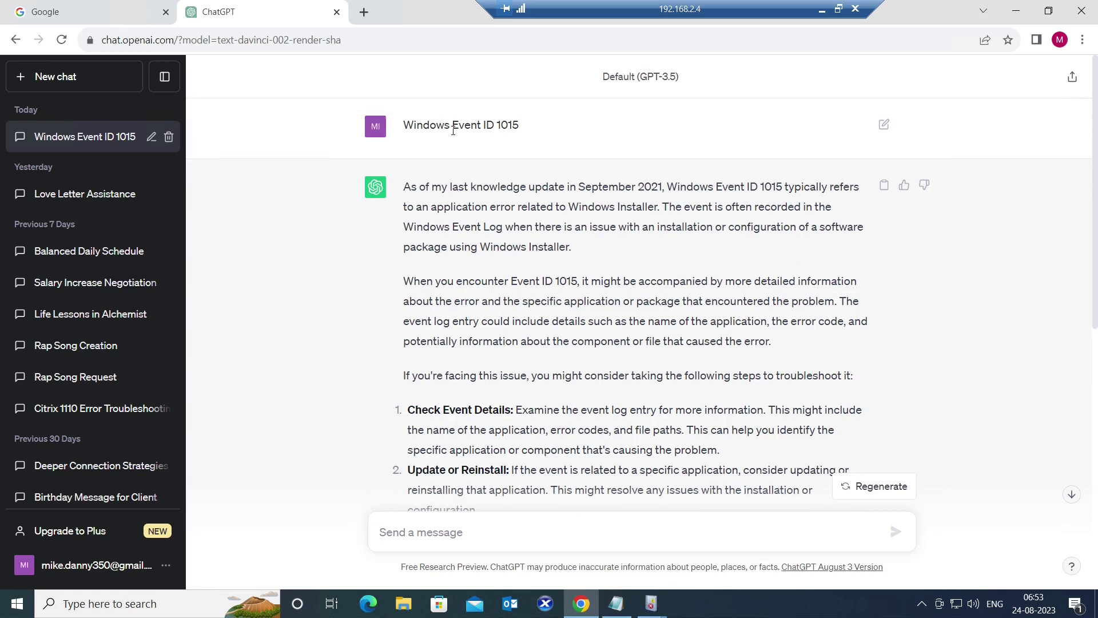
Step: Copy "Event ID 1015" from the first prompt, submit it as a new message, and review the reply's troubleshooting steps
{"action": "left_click_drag", "start_coordinate": [453, 124], "coordinate": [525, 139]}
{"action": "key", "text": "ctrl+c"}
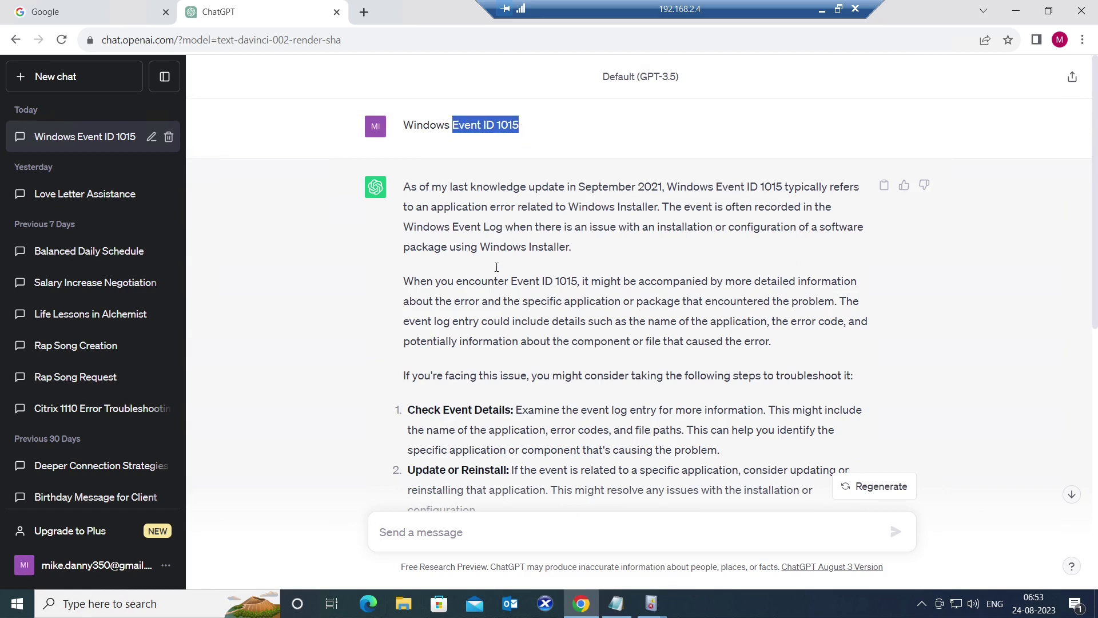
{"action": "left_click", "coordinate": [406, 533]}
{"action": "key", "text": "ctrl+v"}
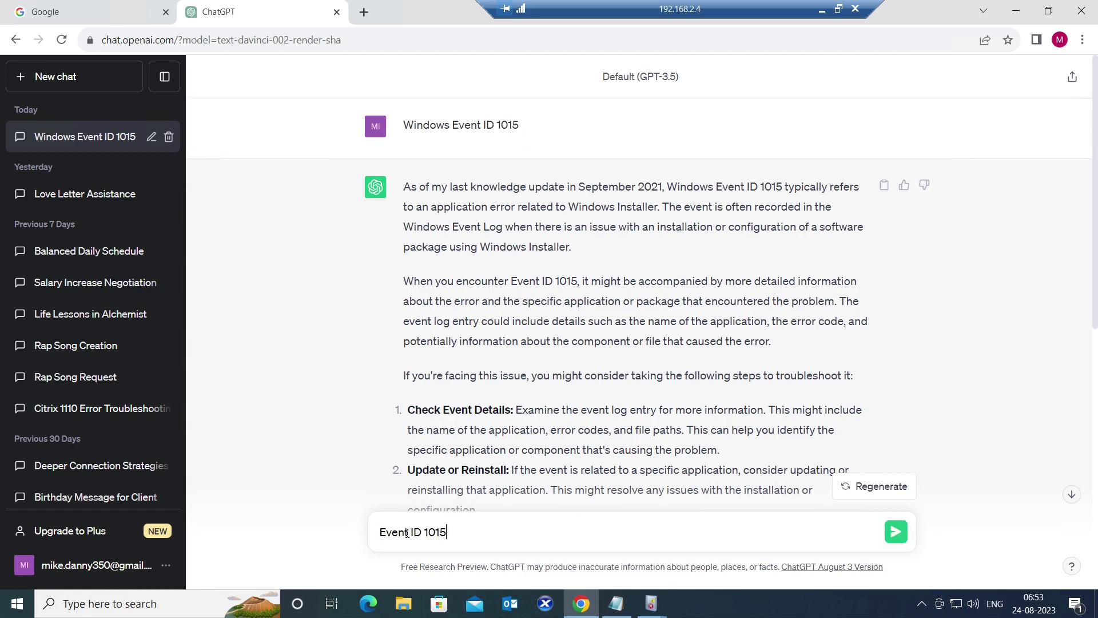
{"action": "key", "text": "Return"}
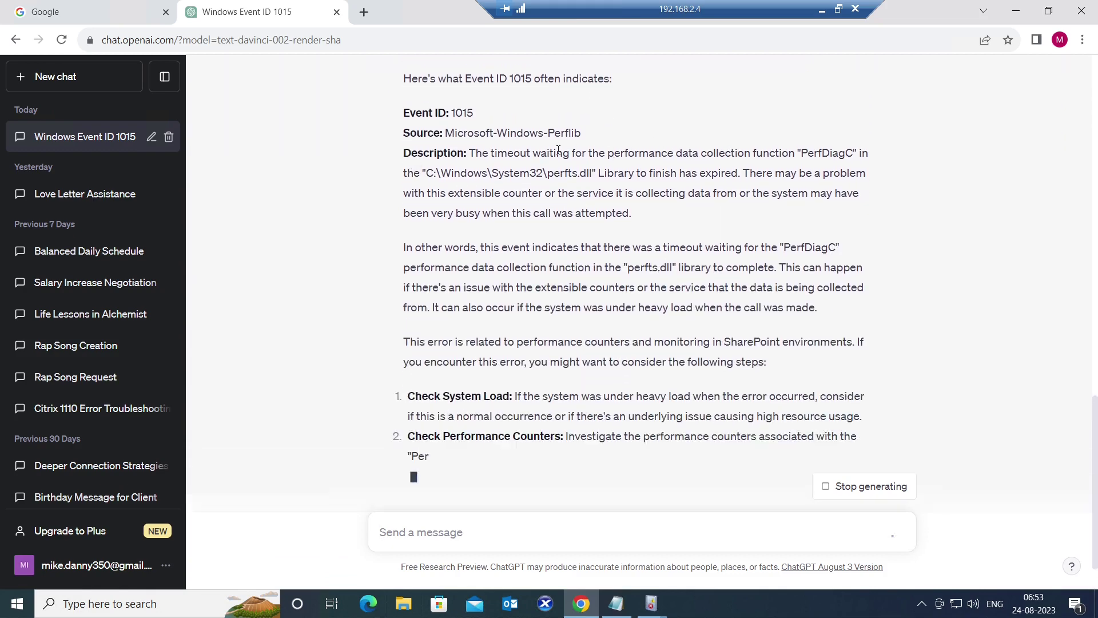
{"action": "scroll", "coordinate": [565, 254], "scroll_direction": "up", "scroll_amount": 3}
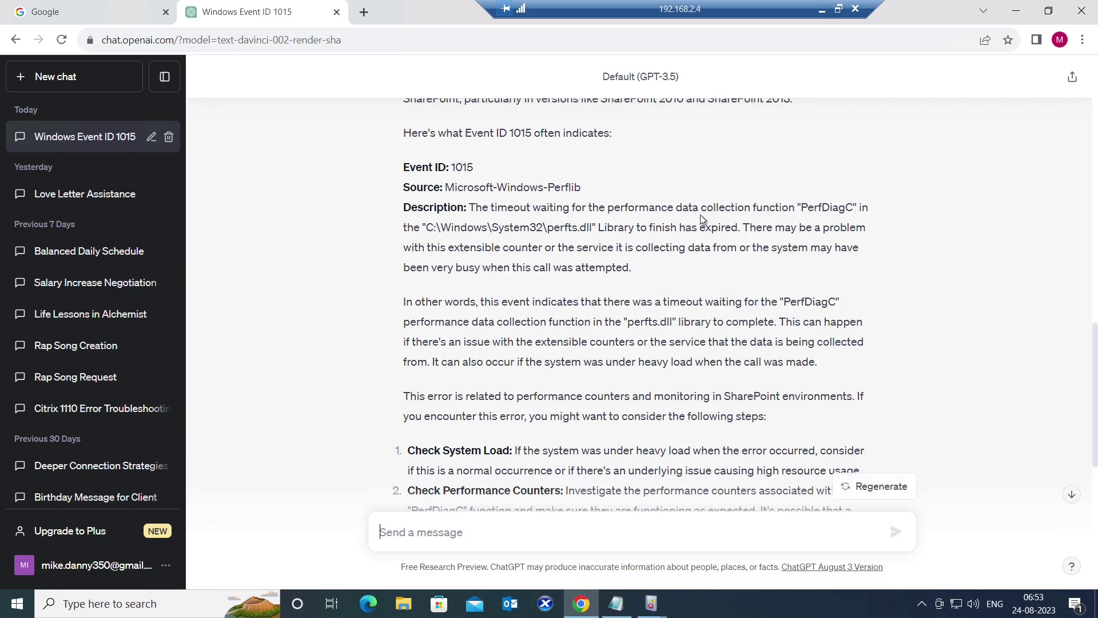
{"action": "scroll", "coordinate": [761, 258], "scroll_direction": "down", "scroll_amount": 4}
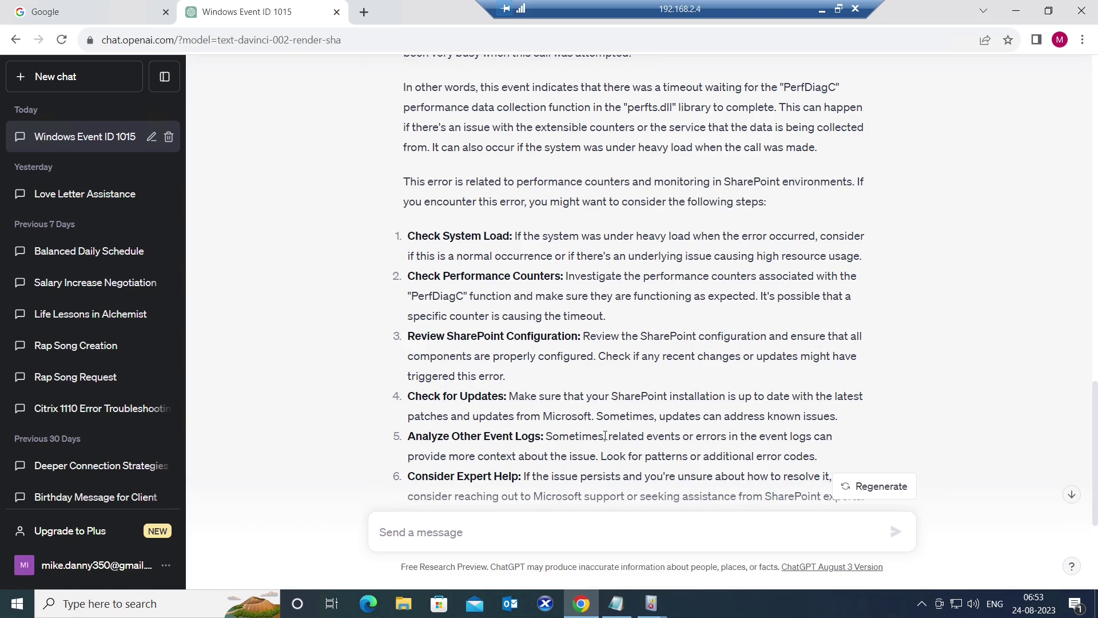
{"action": "scroll", "coordinate": [605, 436], "scroll_direction": "down", "scroll_amount": 1}
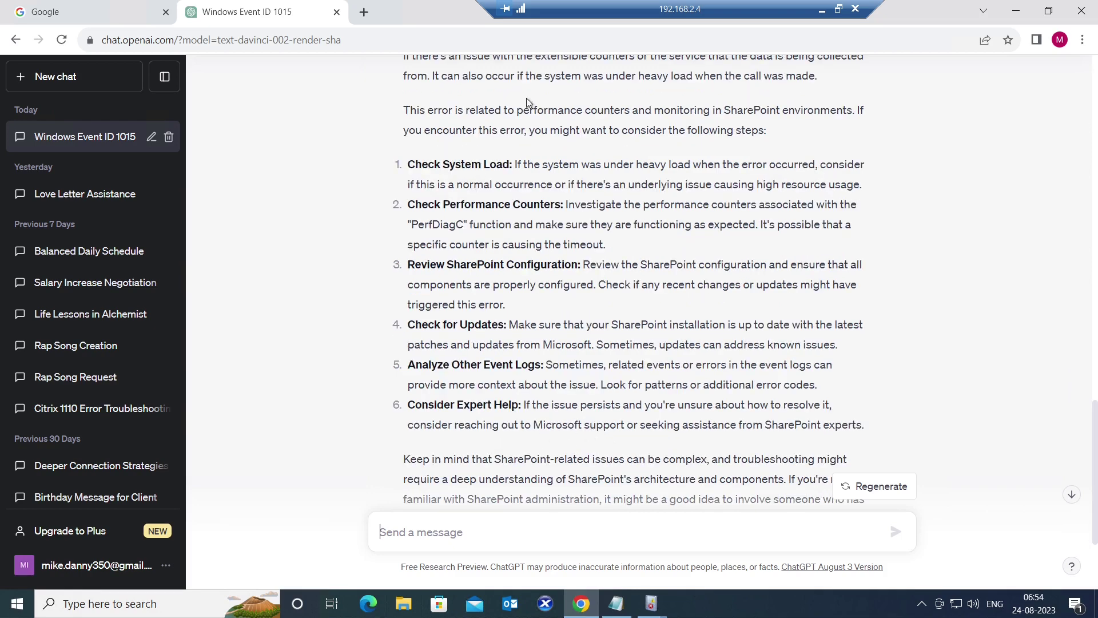
{"action": "scroll", "coordinate": [565, 250], "scroll_direction": "down", "scroll_amount": 1}
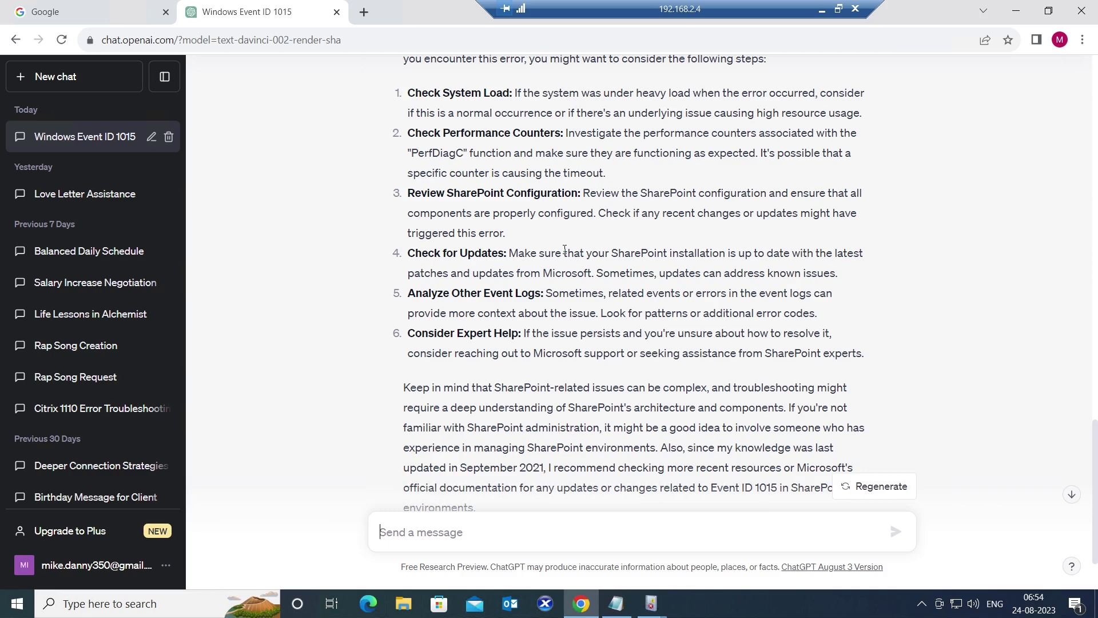
Step: Switch to the Event Viewer window with the Application log and open the System log under Windows Logs
{"action": "left_click", "coordinate": [652, 602]}
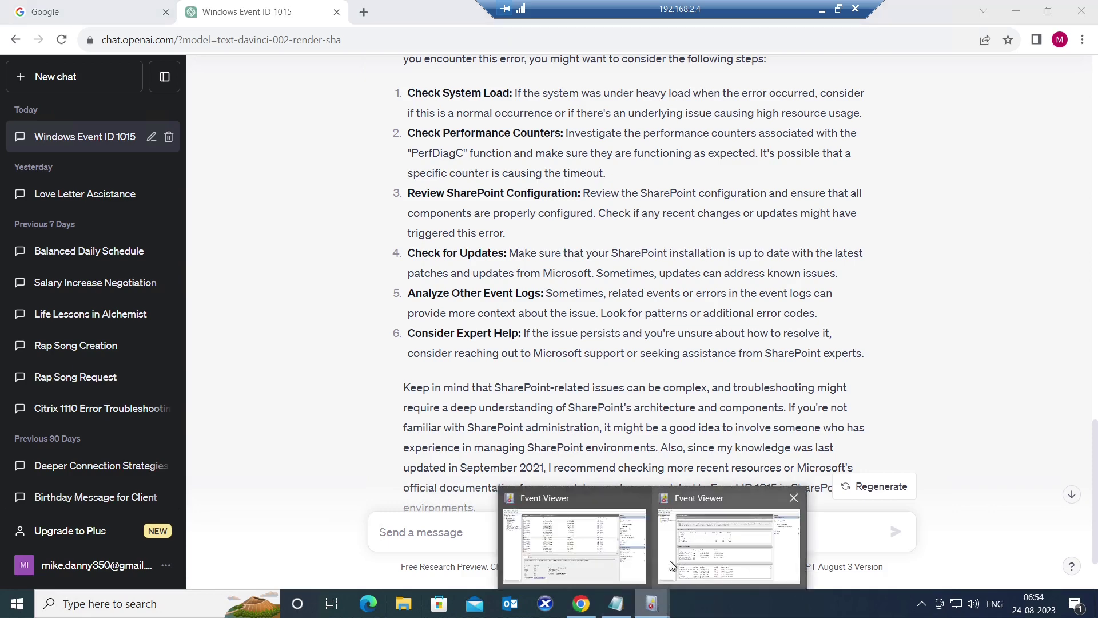
{"action": "left_click", "coordinate": [587, 545]}
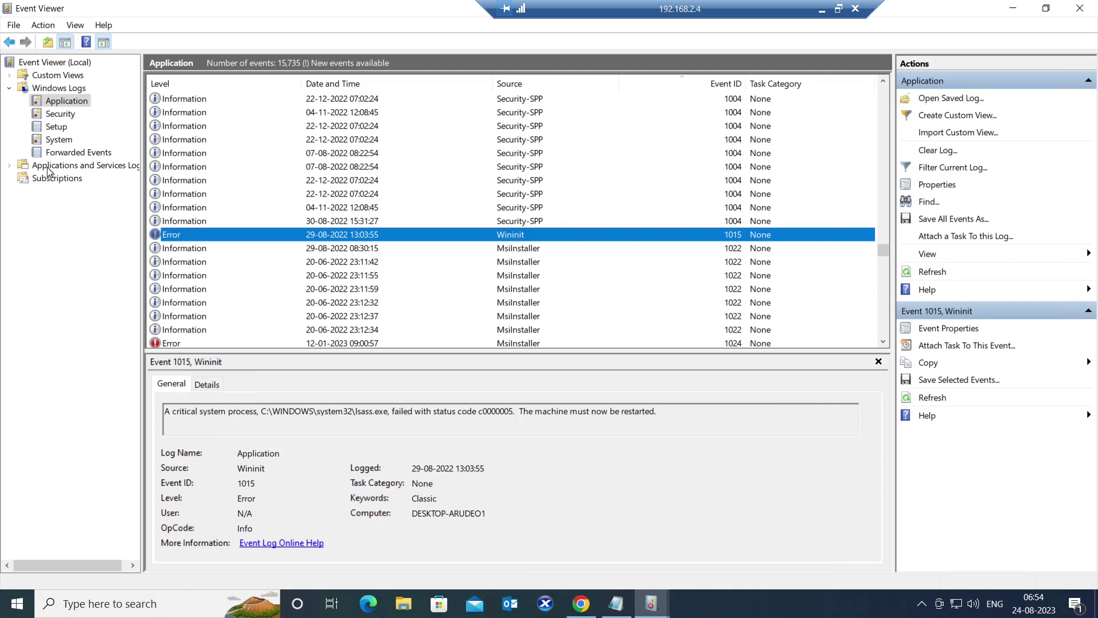
{"action": "left_click", "coordinate": [60, 140]}
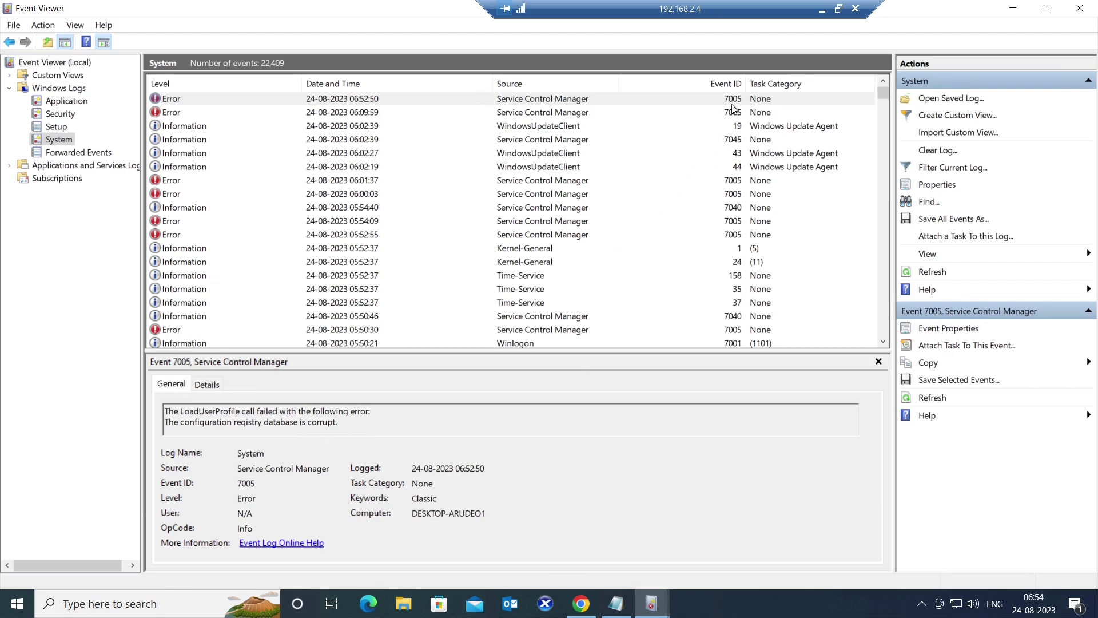
Step: Return to ChatGPT in Chrome and submit the prompt "Event ID 7005" in the same chat
{"action": "left_click", "coordinate": [581, 604]}
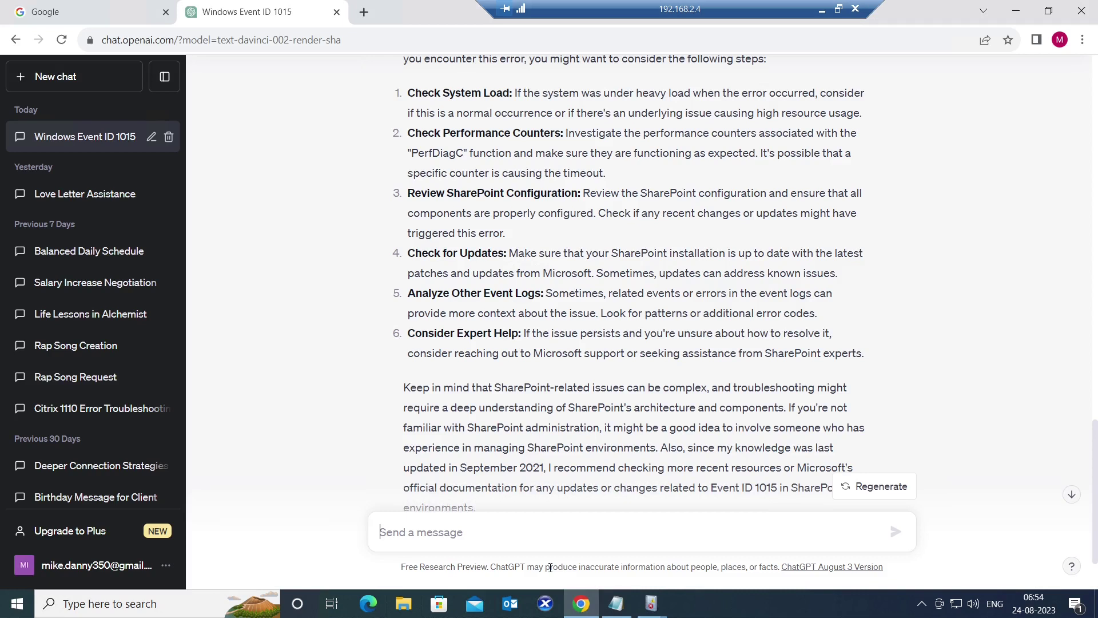
{"action": "type", "text": "Event "}
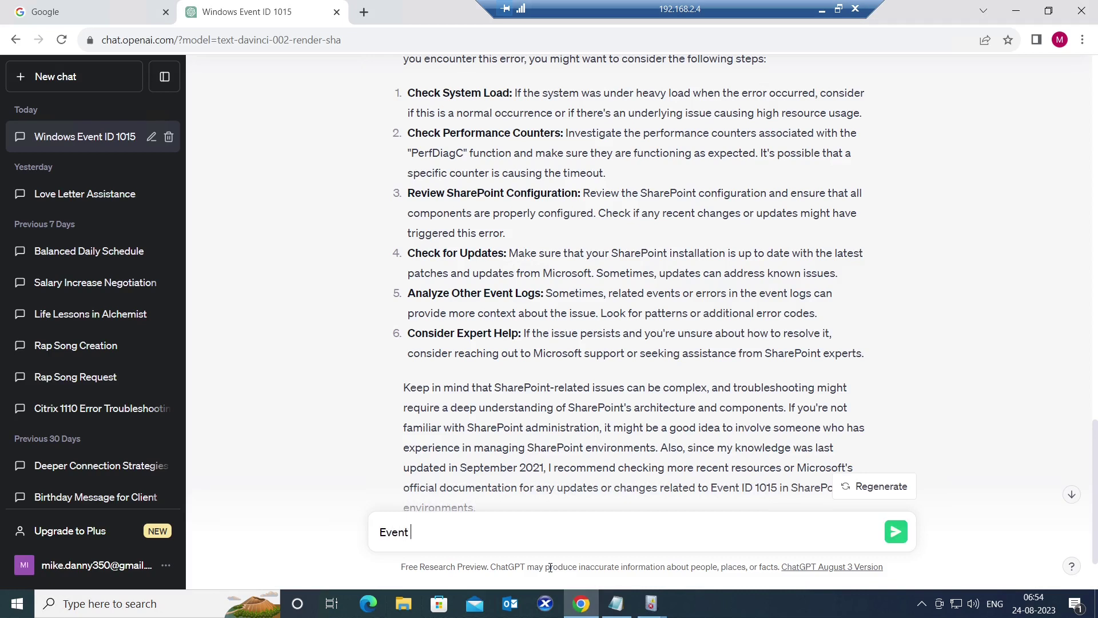
{"action": "type", "text": "ID 7005"}
{"action": "key", "text": "Return"}
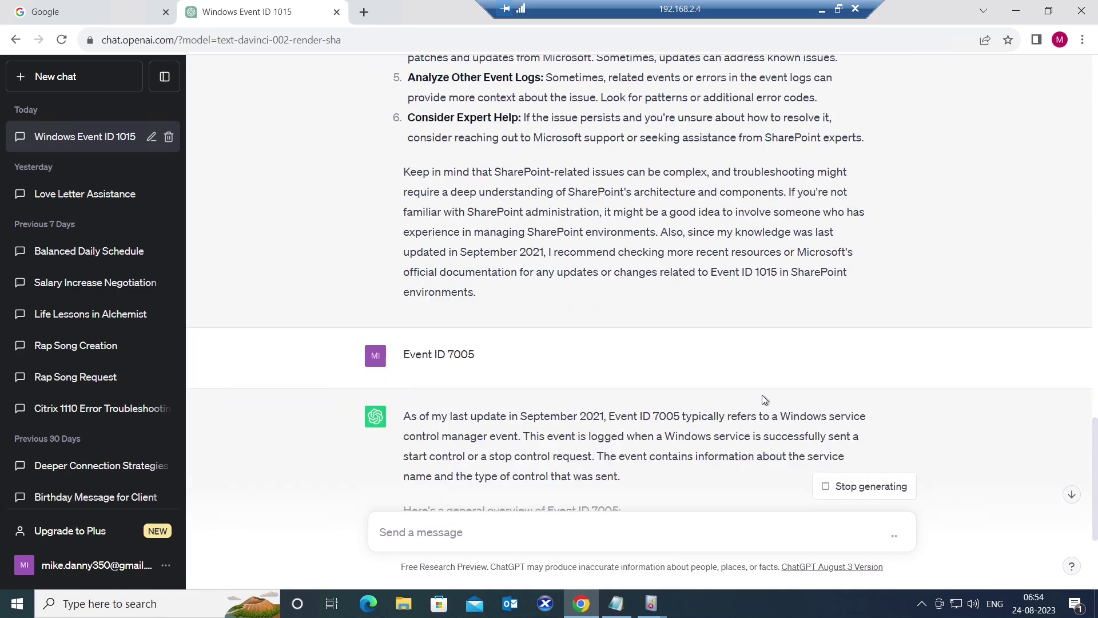
Step: Read through ChatGPT's description of Event ID 7005 and its list of troubleshooting steps
{"action": "scroll", "coordinate": [762, 401], "scroll_direction": "down", "scroll_amount": 5}
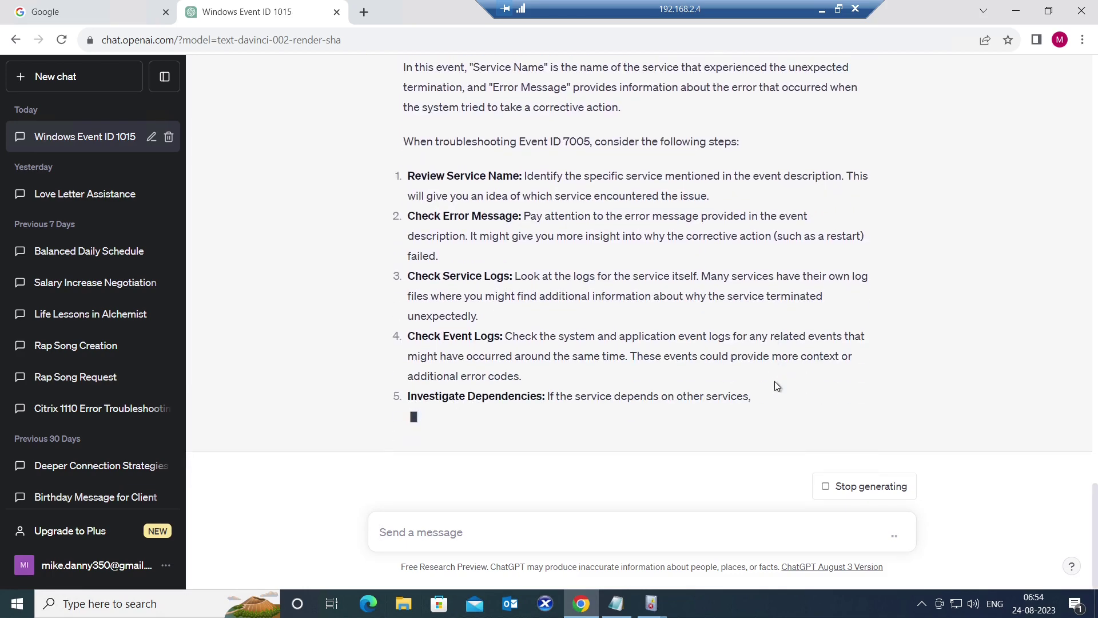
{"action": "scroll", "coordinate": [764, 359], "scroll_direction": "up", "scroll_amount": 6}
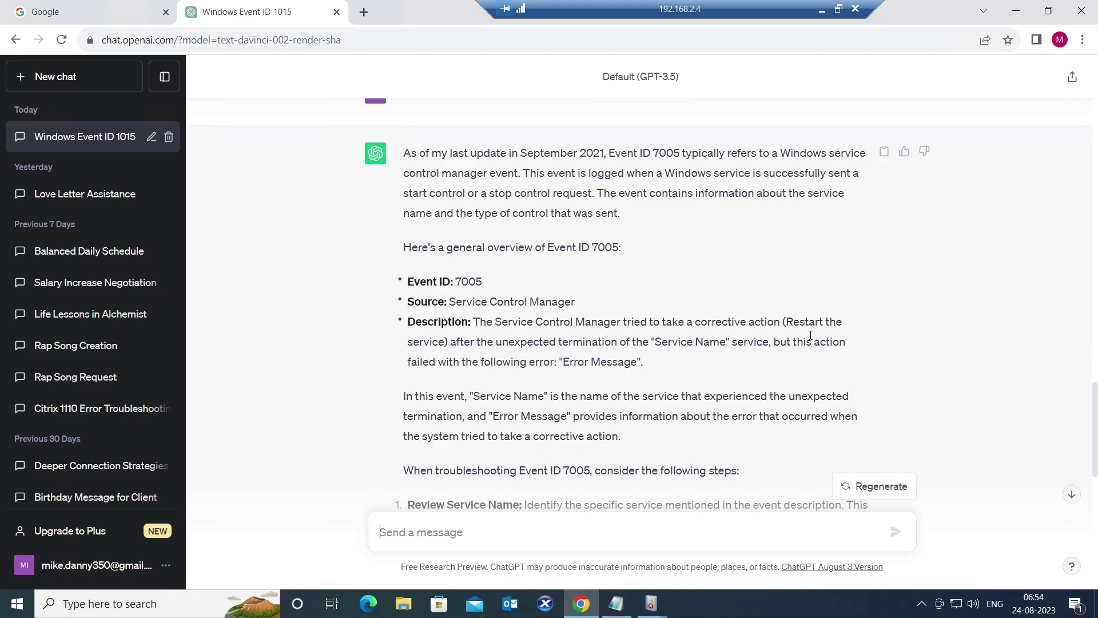
{"action": "scroll", "coordinate": [672, 371], "scroll_direction": "down", "scroll_amount": 4}
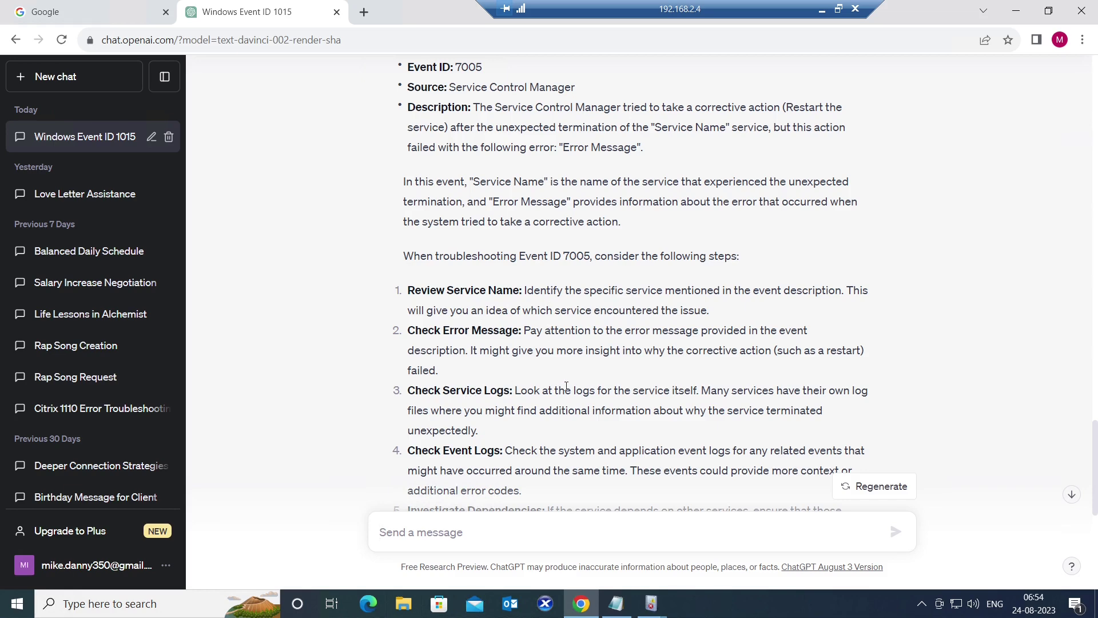
{"action": "scroll", "coordinate": [514, 454], "scroll_direction": "down", "scroll_amount": 1}
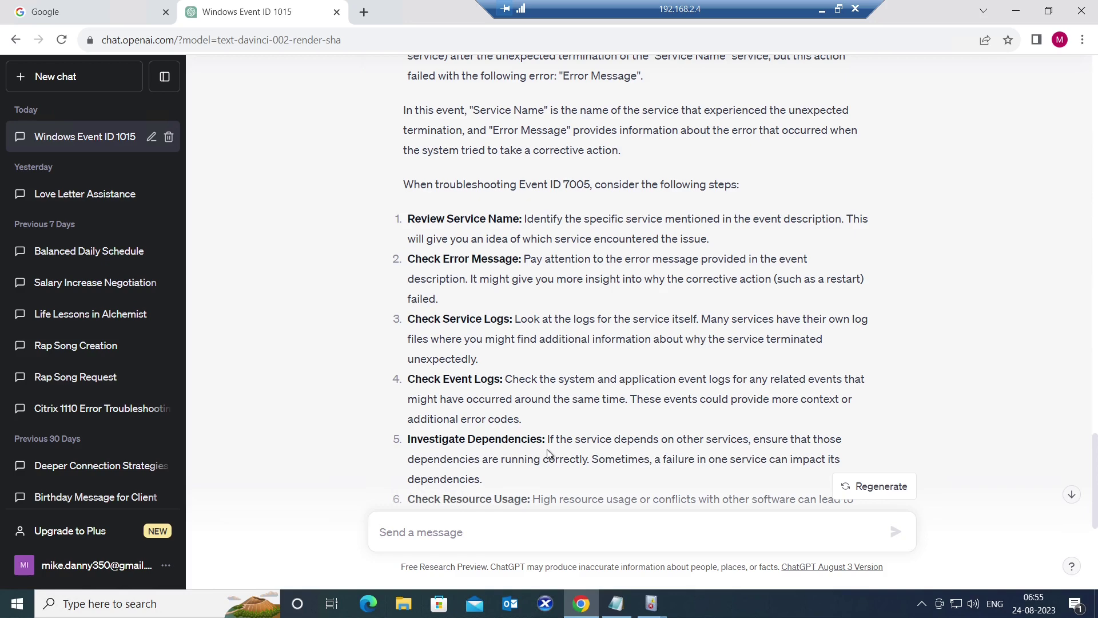
{"action": "scroll", "coordinate": [547, 449], "scroll_direction": "down", "scroll_amount": 1}
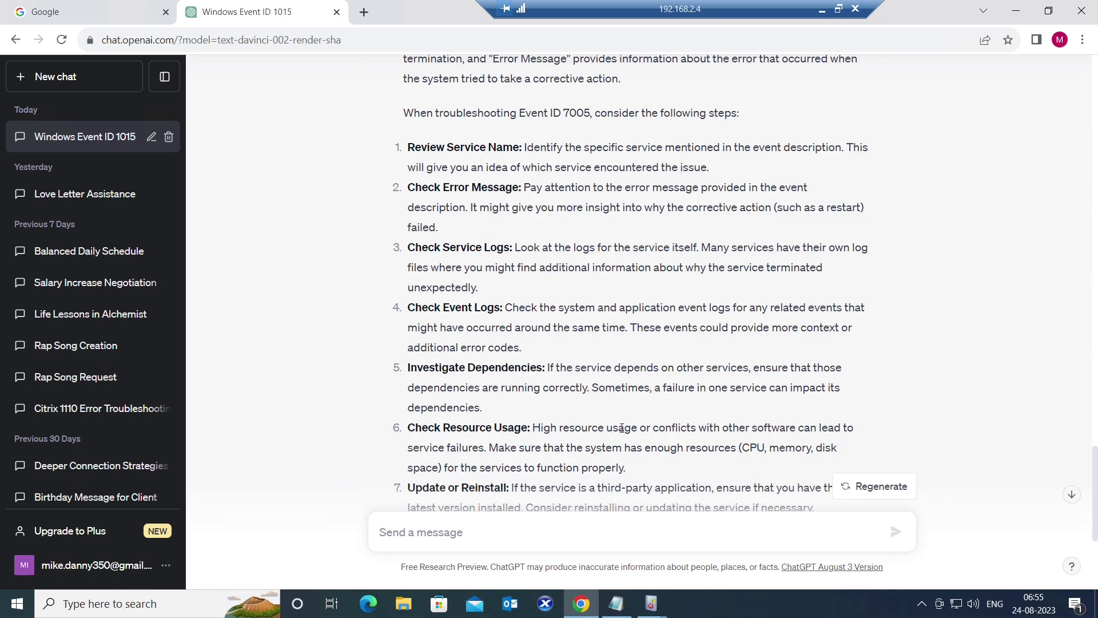
{"action": "scroll", "coordinate": [621, 429], "scroll_direction": "down", "scroll_amount": 1}
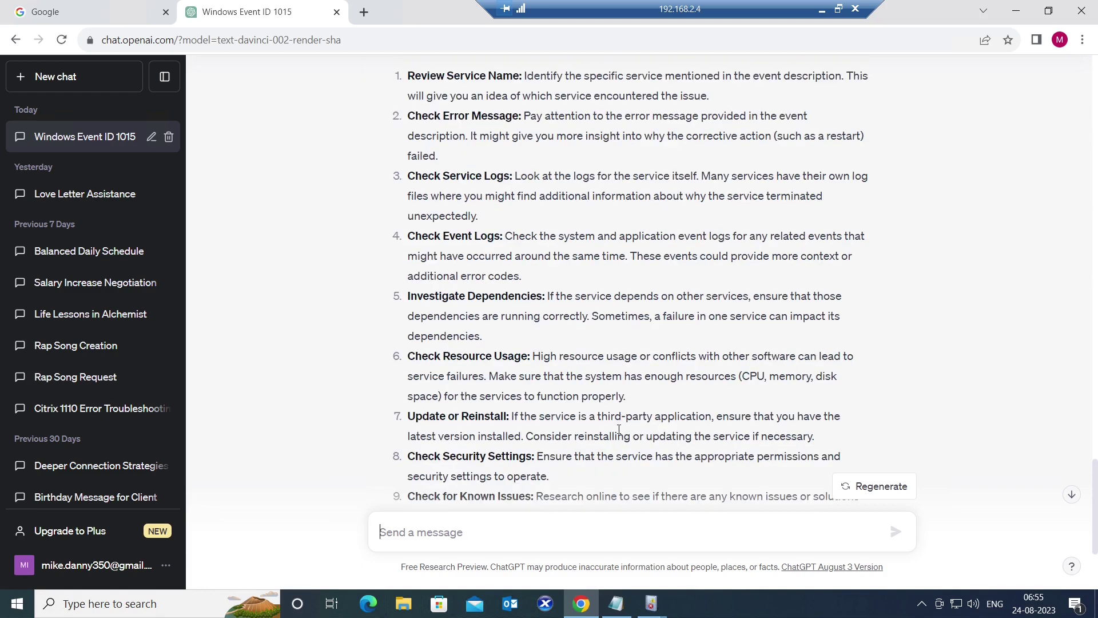
{"action": "scroll", "coordinate": [619, 429], "scroll_direction": "down", "scroll_amount": 1}
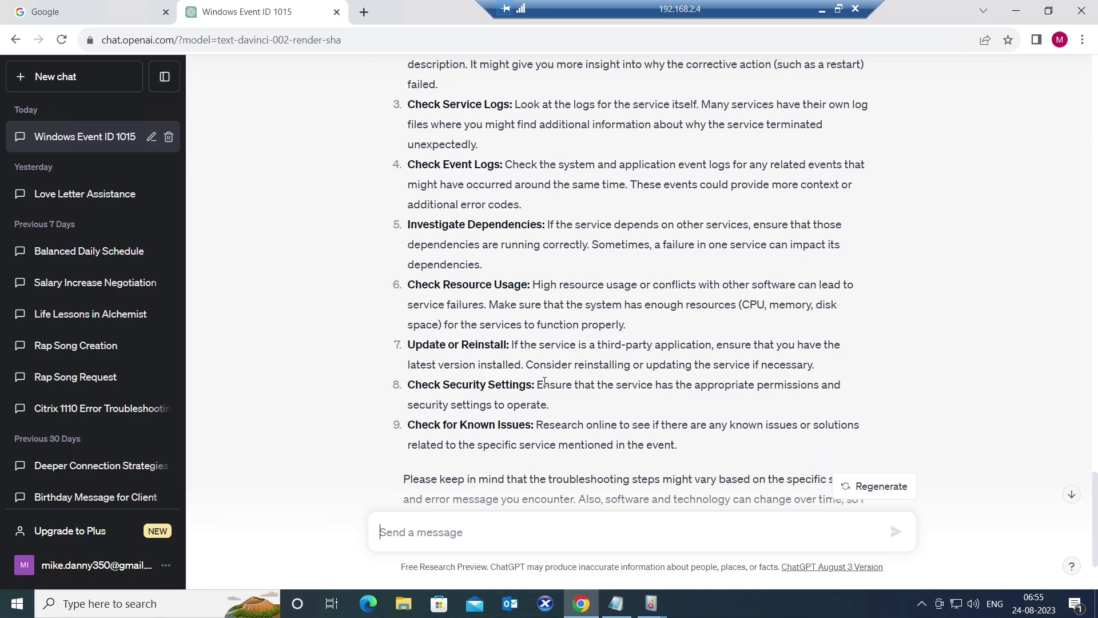
{"action": "scroll", "coordinate": [551, 370], "scroll_direction": "up", "scroll_amount": 3}
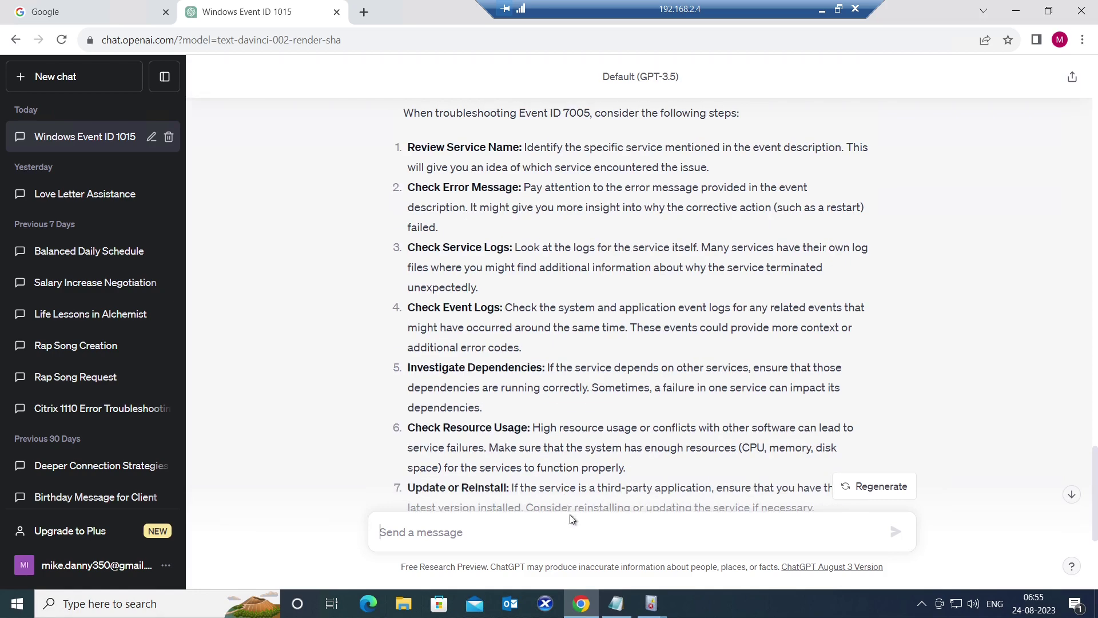
Step: Check the event 7005 error in Event Viewer's System log, and go back to ChatGPT's overview of that event
{"action": "left_click", "coordinate": [659, 612]}
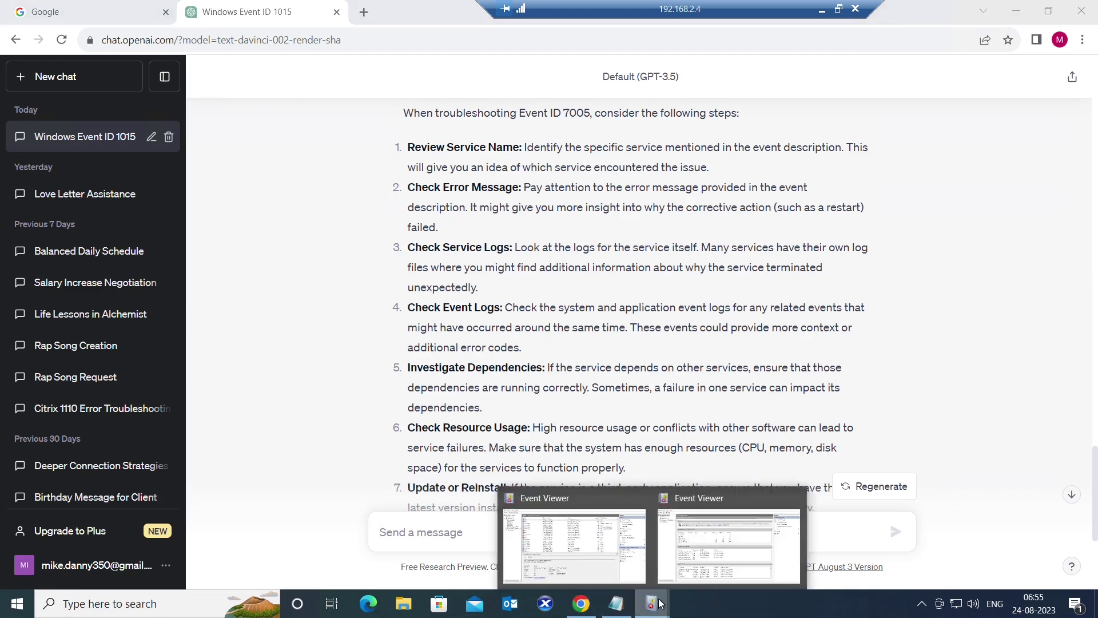
{"action": "left_click", "coordinate": [595, 540]}
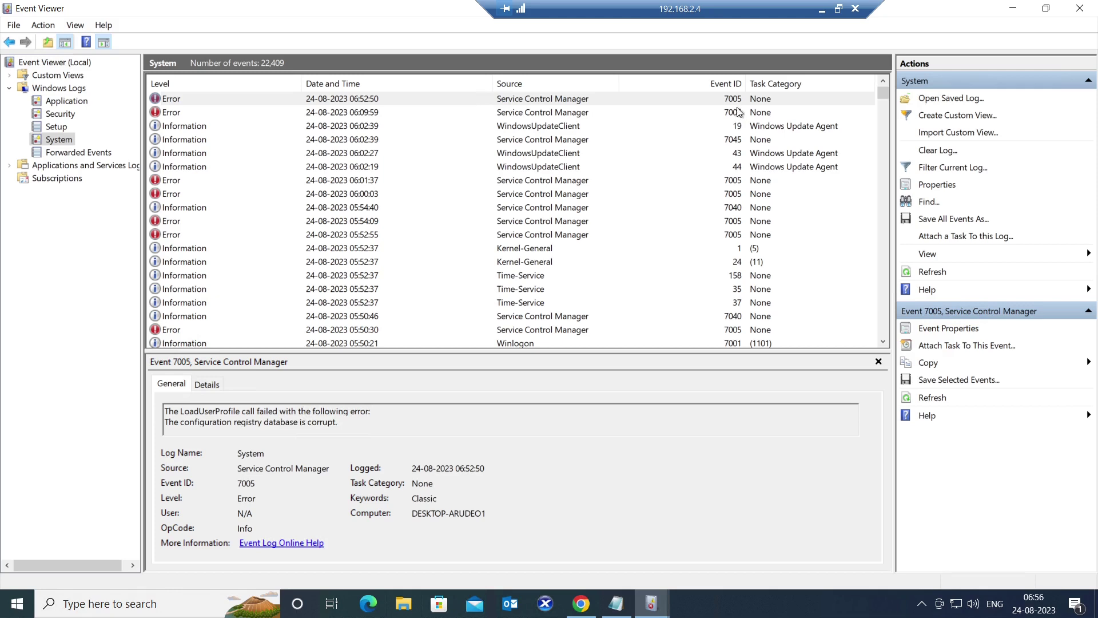
{"action": "left_click", "coordinate": [581, 602]}
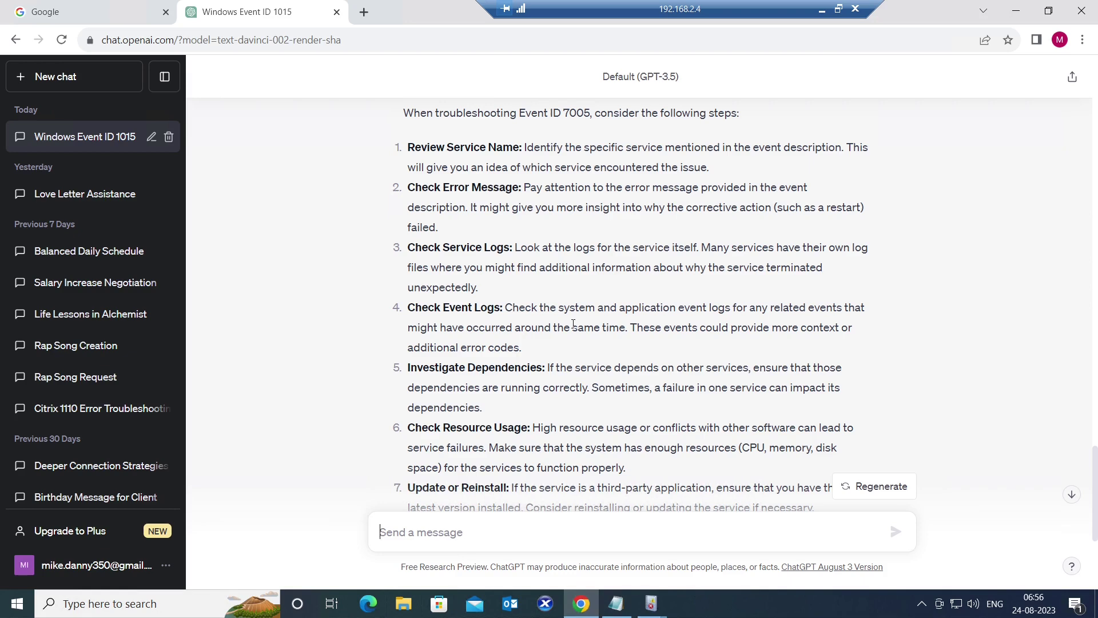
{"action": "scroll", "coordinate": [574, 324], "scroll_direction": "up", "scroll_amount": 5}
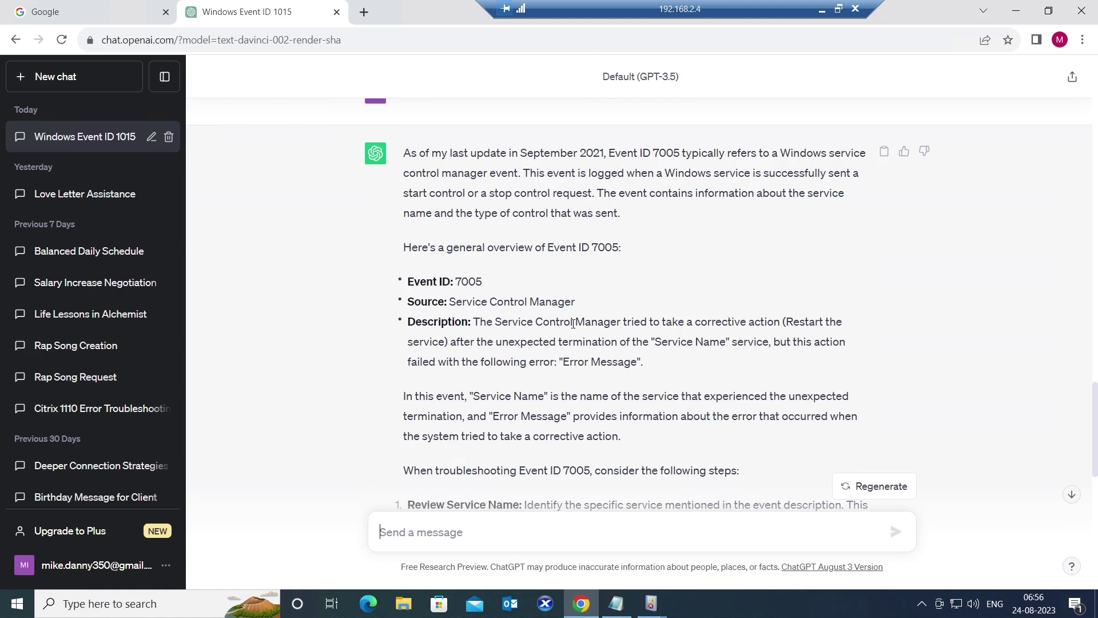